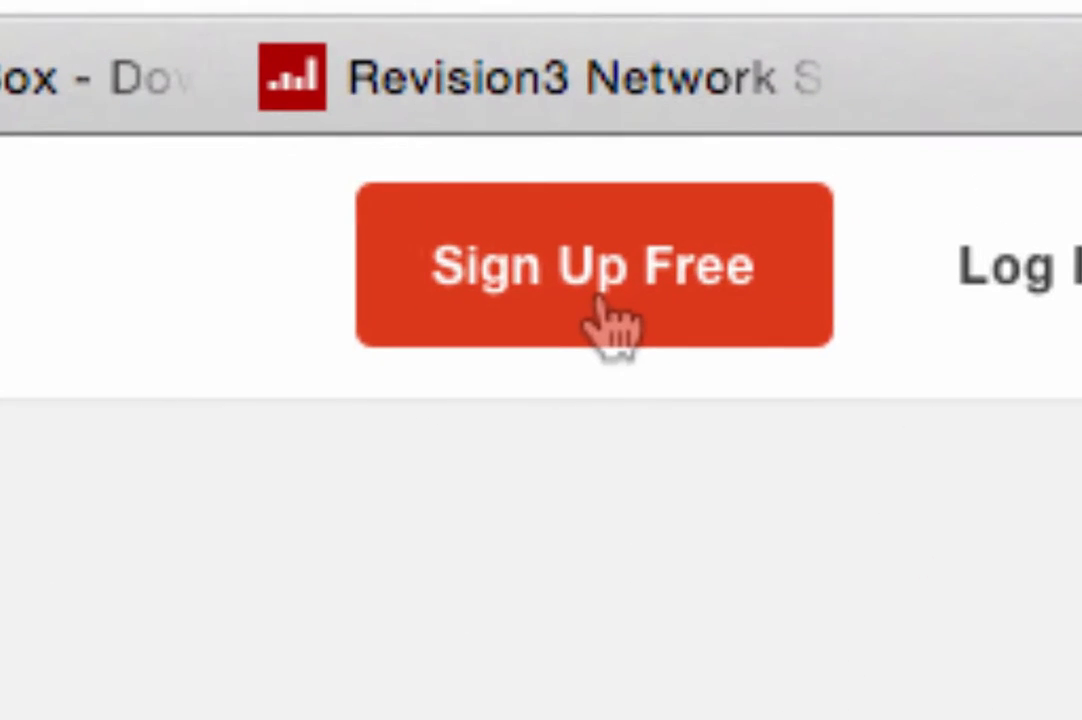
Open the free account sign-up form and fill in the account's e-mail address
left_click(630, 313)
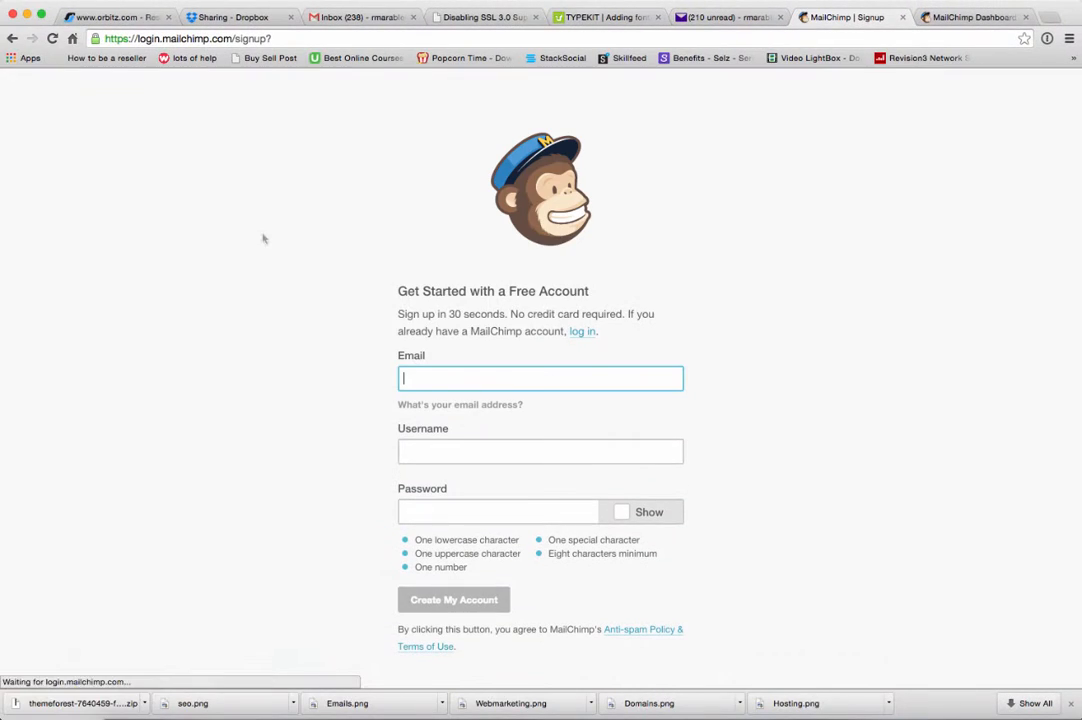
left_click(415, 379)
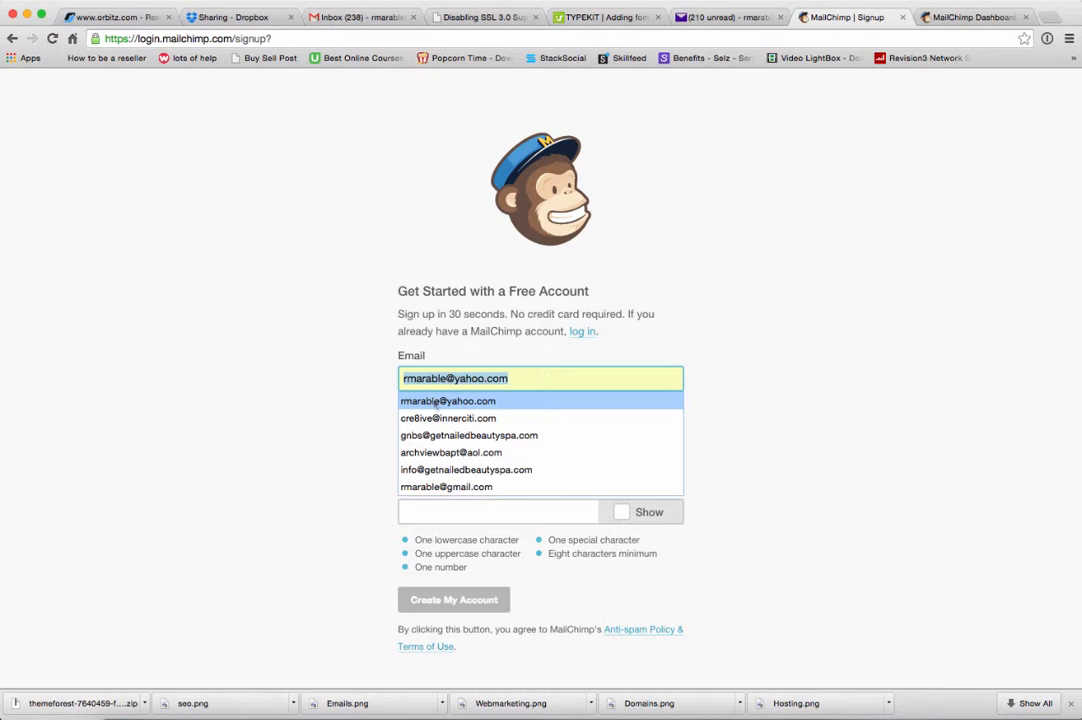
left_click(436, 401)
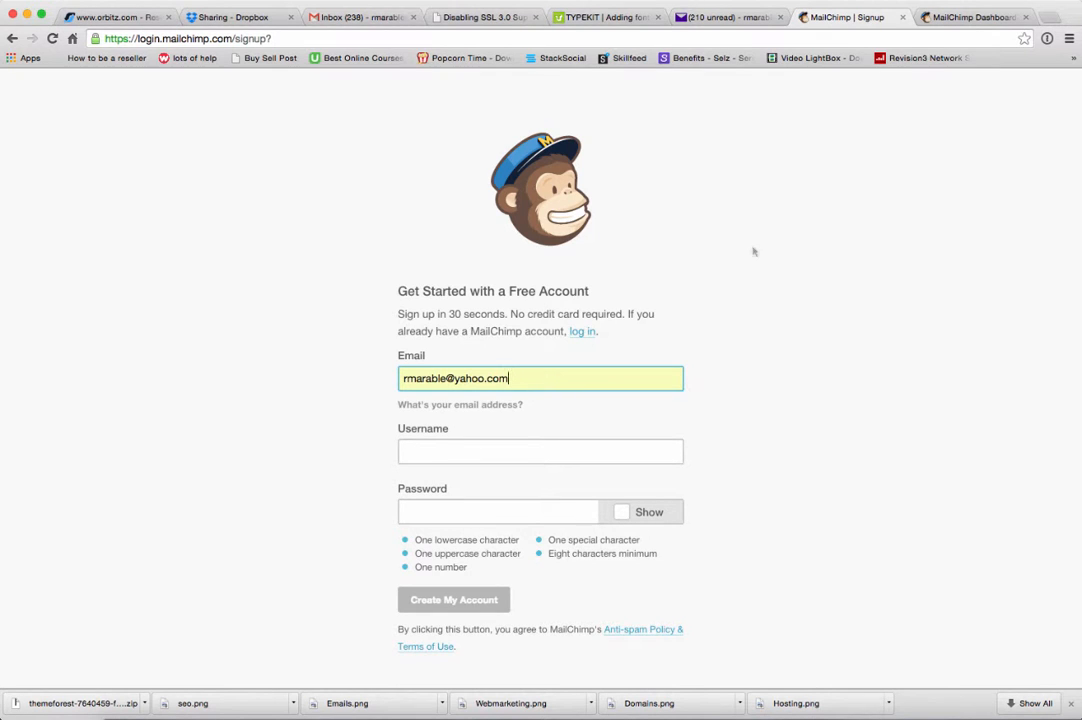
From the existing account's dashboard, start a new subscriber list and name it "Tire Dressing"
left_click(975, 18)
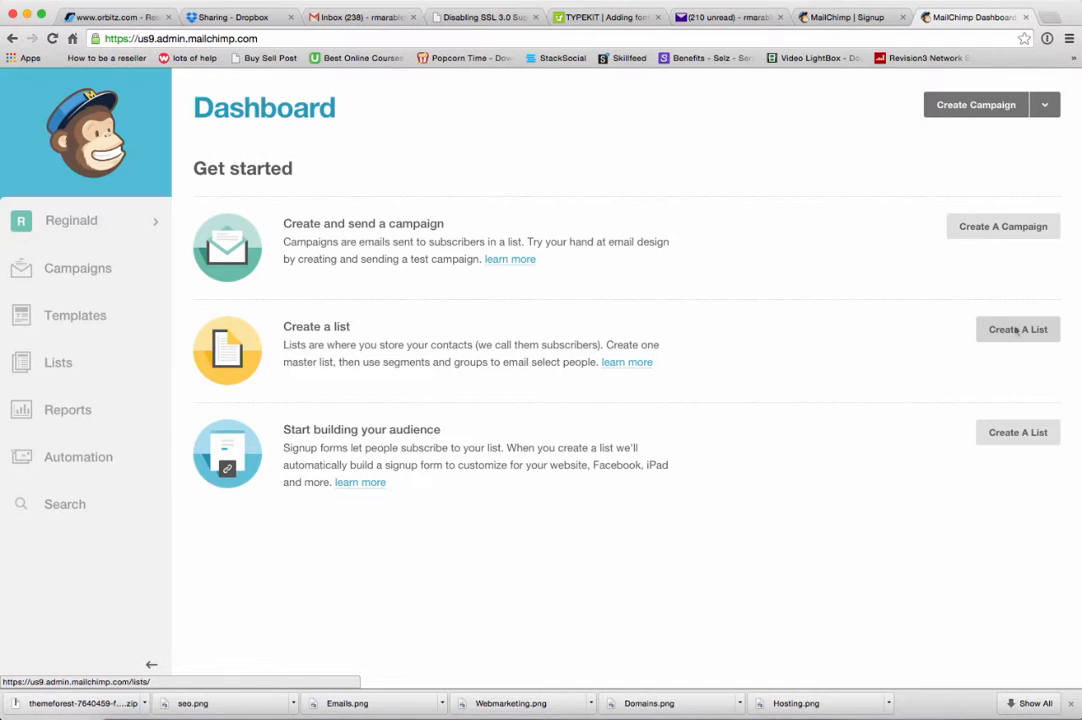
left_click(1017, 331)
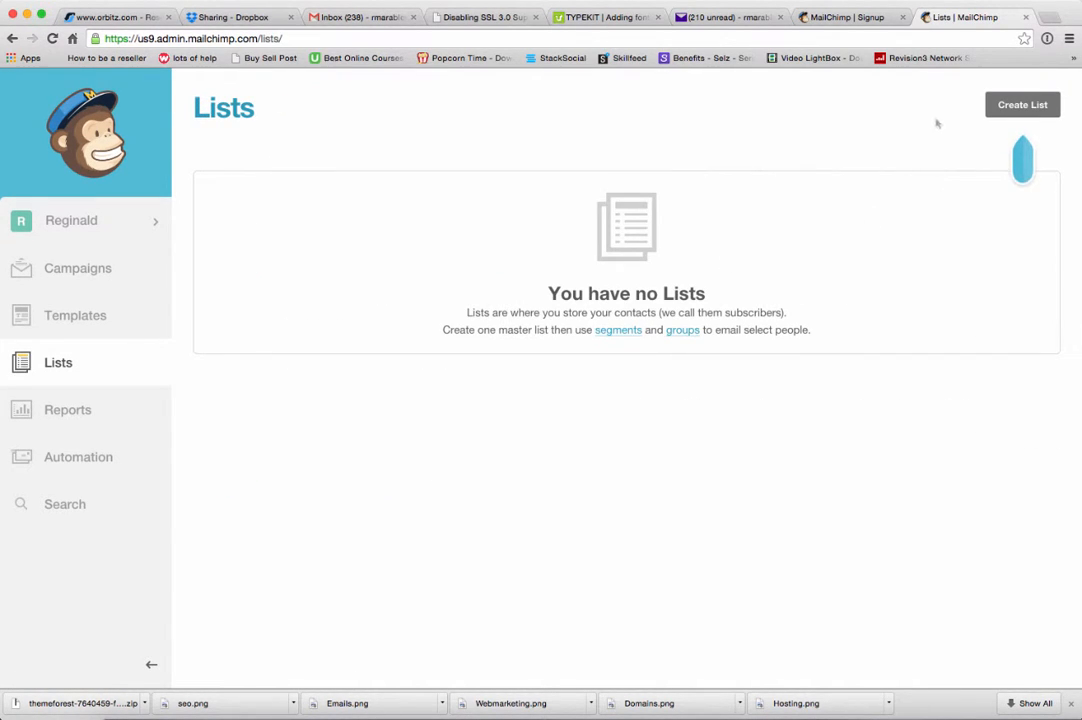
left_click(1022, 104)
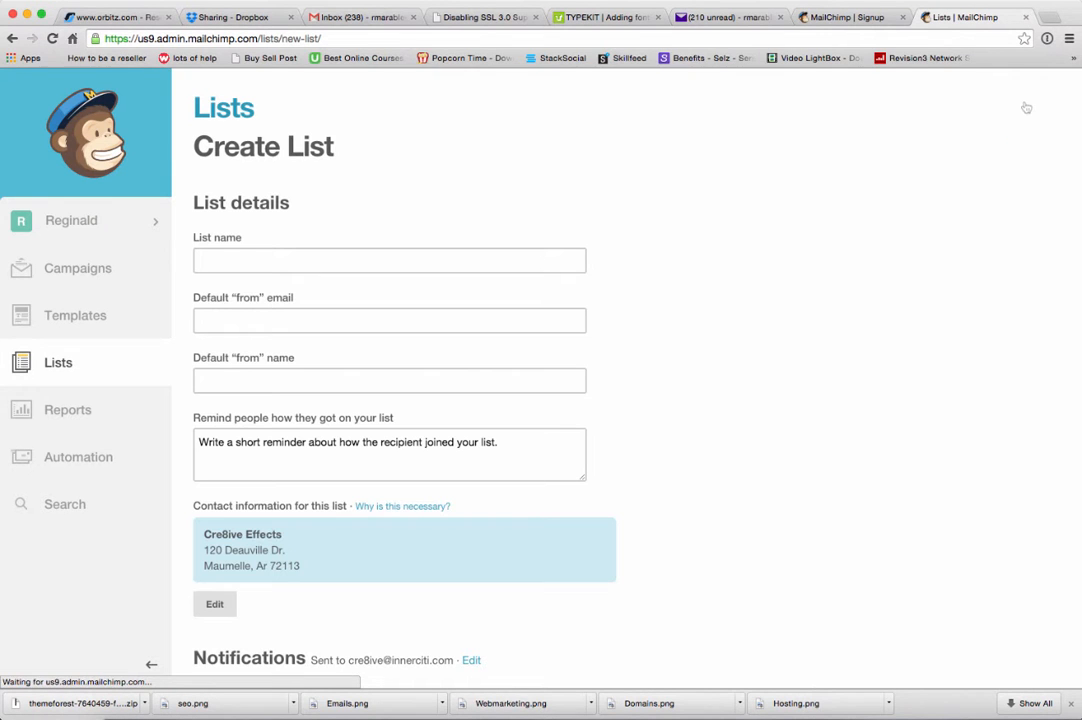
left_click(400, 262)
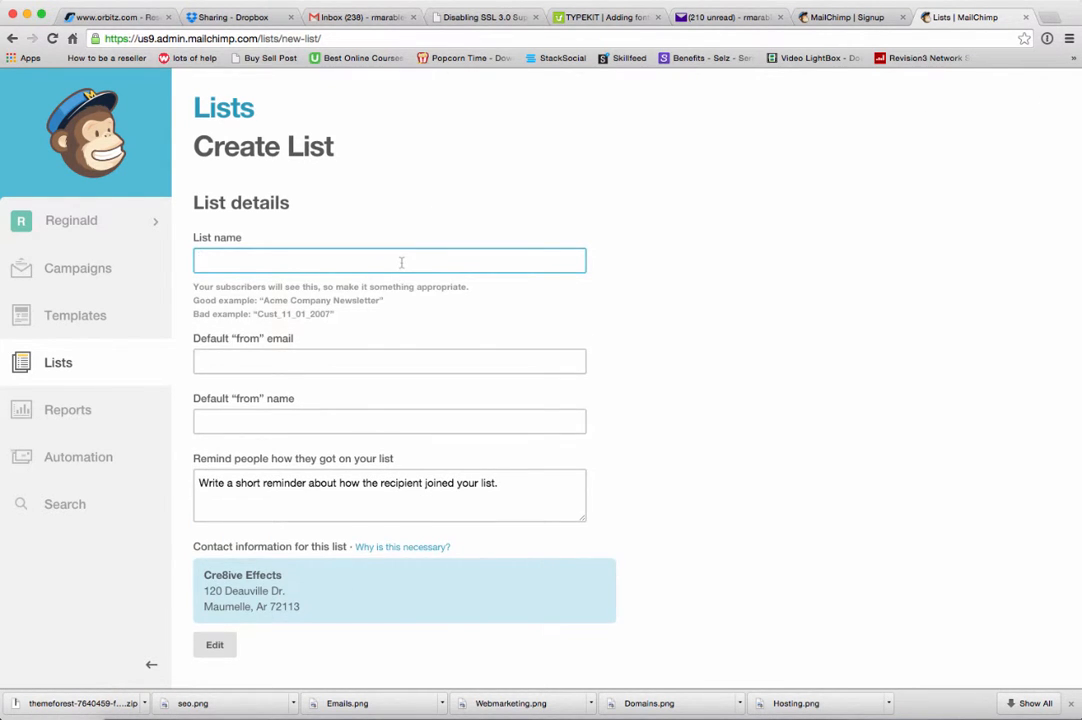
type("Tire Dressing")
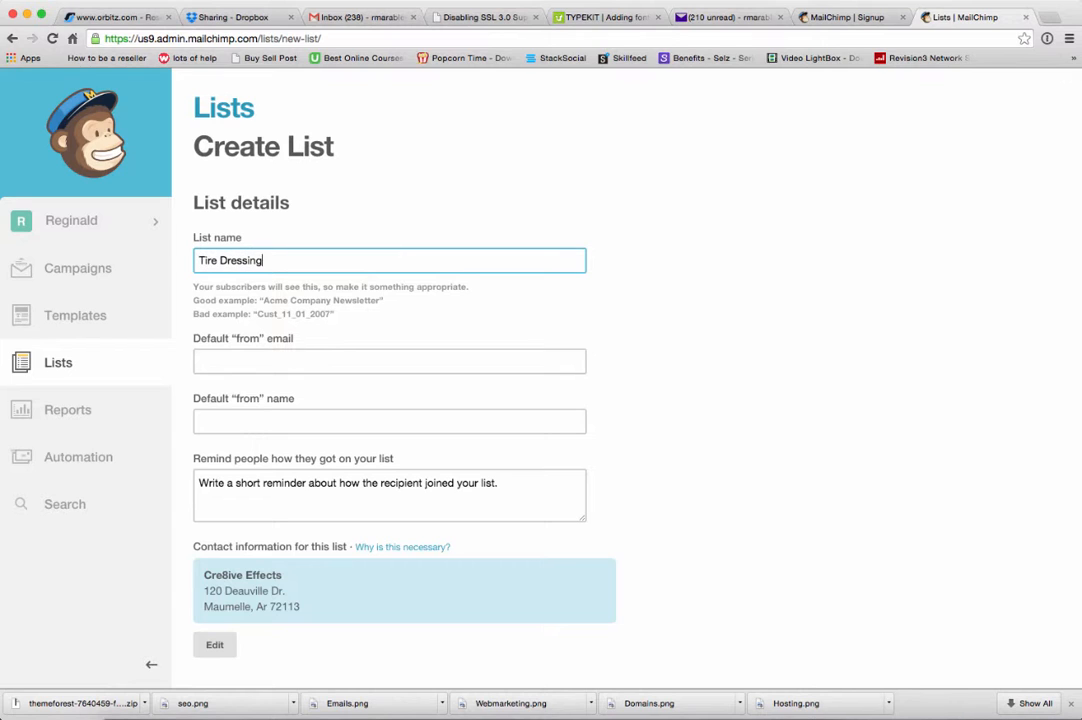
Fill in the list's default "from" e-mail address and set the default "from" name to "Team Cre8"
left_click(283, 360)
type("cr")
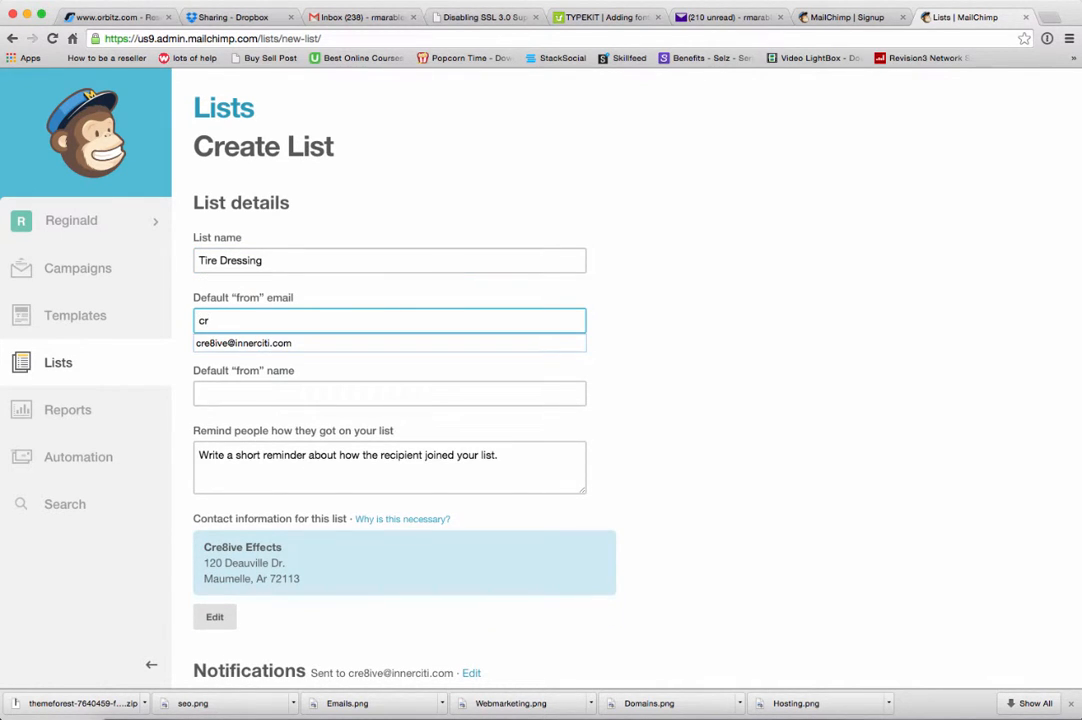
left_click(256, 345)
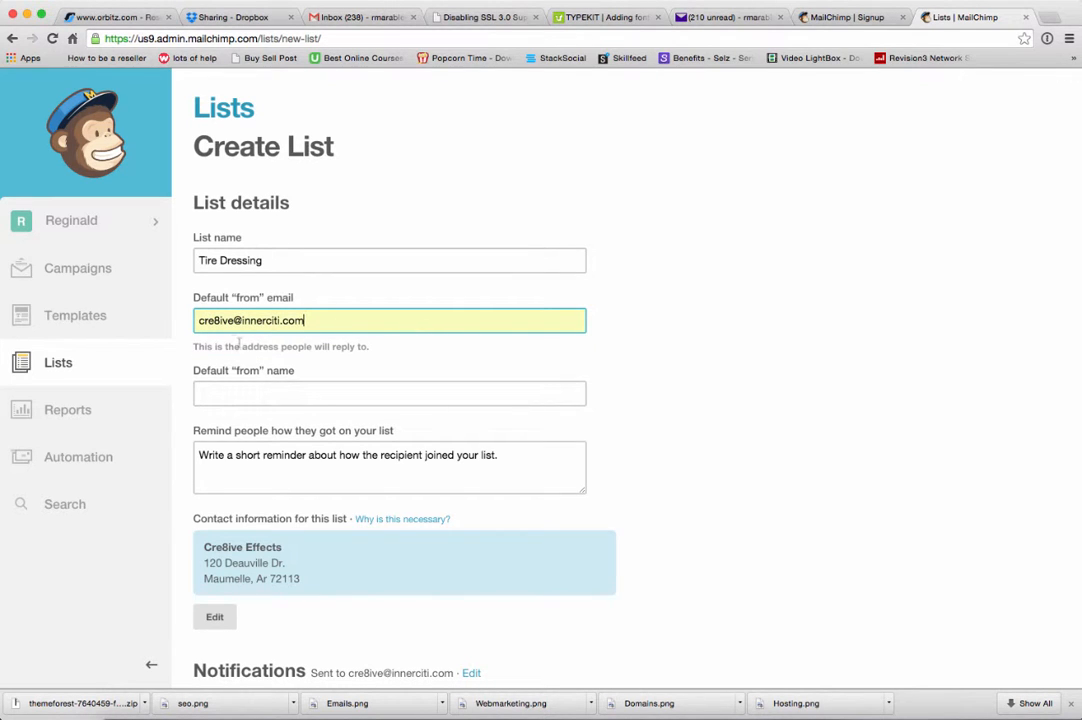
left_click(226, 393)
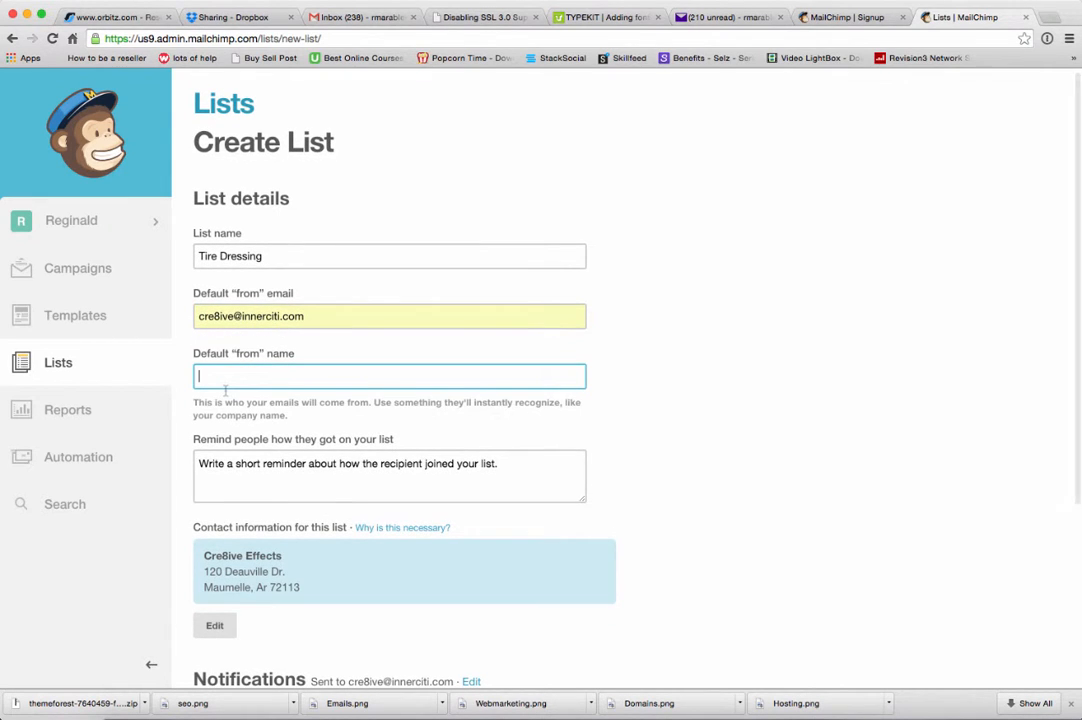
type("Te")
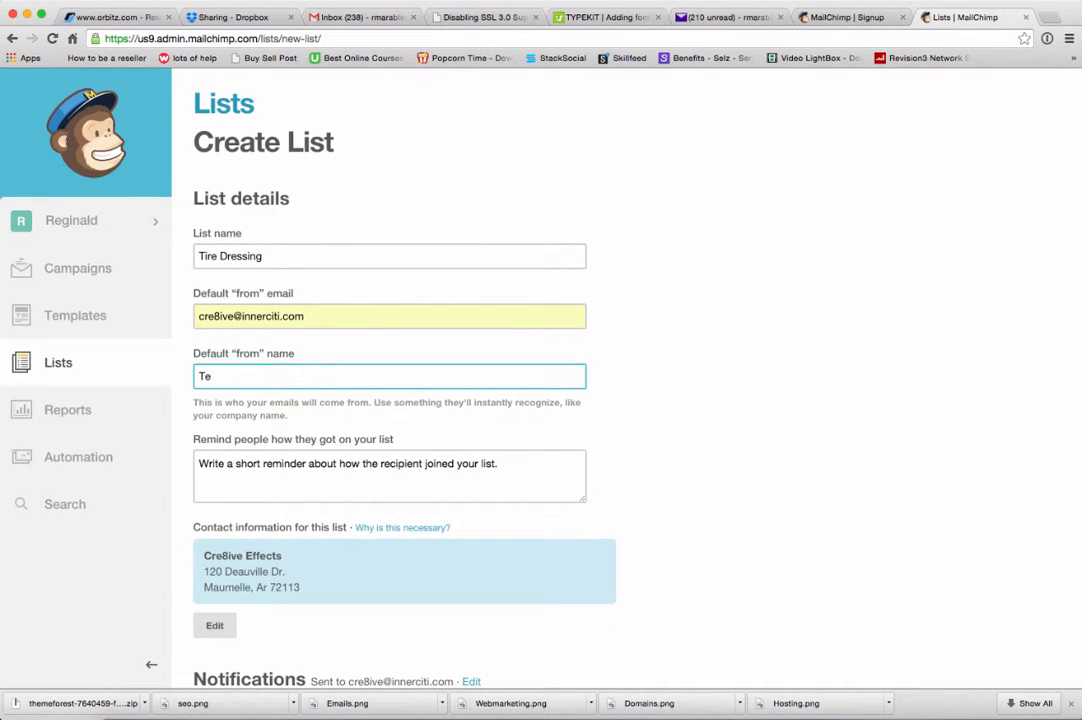
type("am Cre8")
Replace the sign-up reminder text with "Requested information about Tire dressing. And because you are awesome!"
left_click(204, 447)
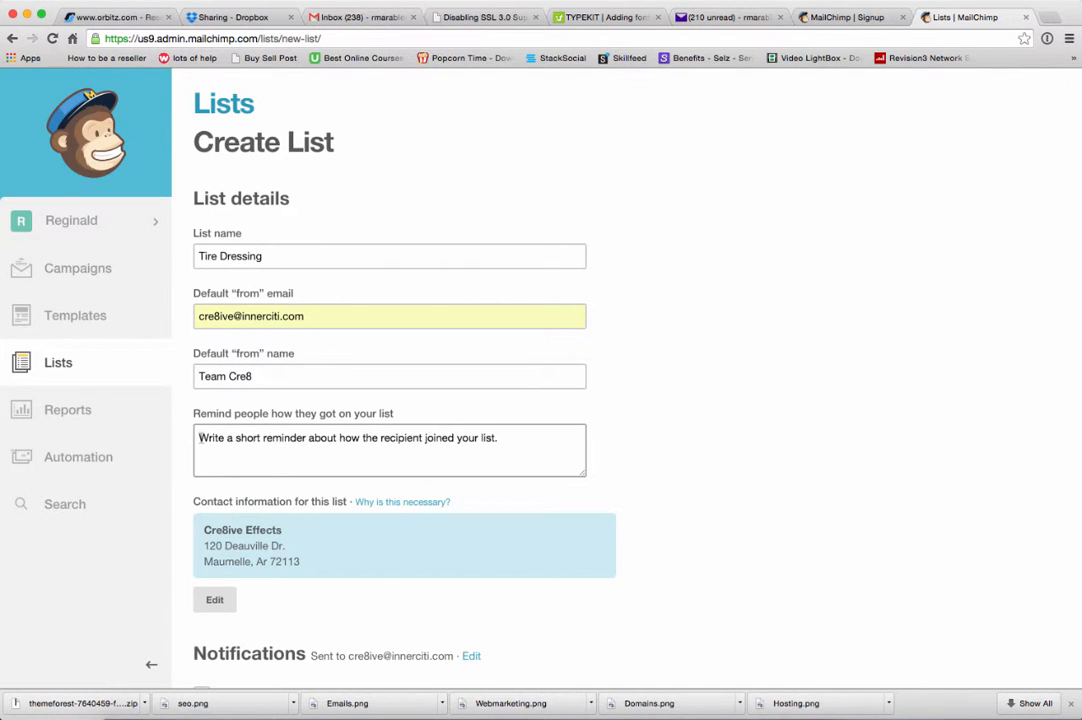
left_click(199, 437)
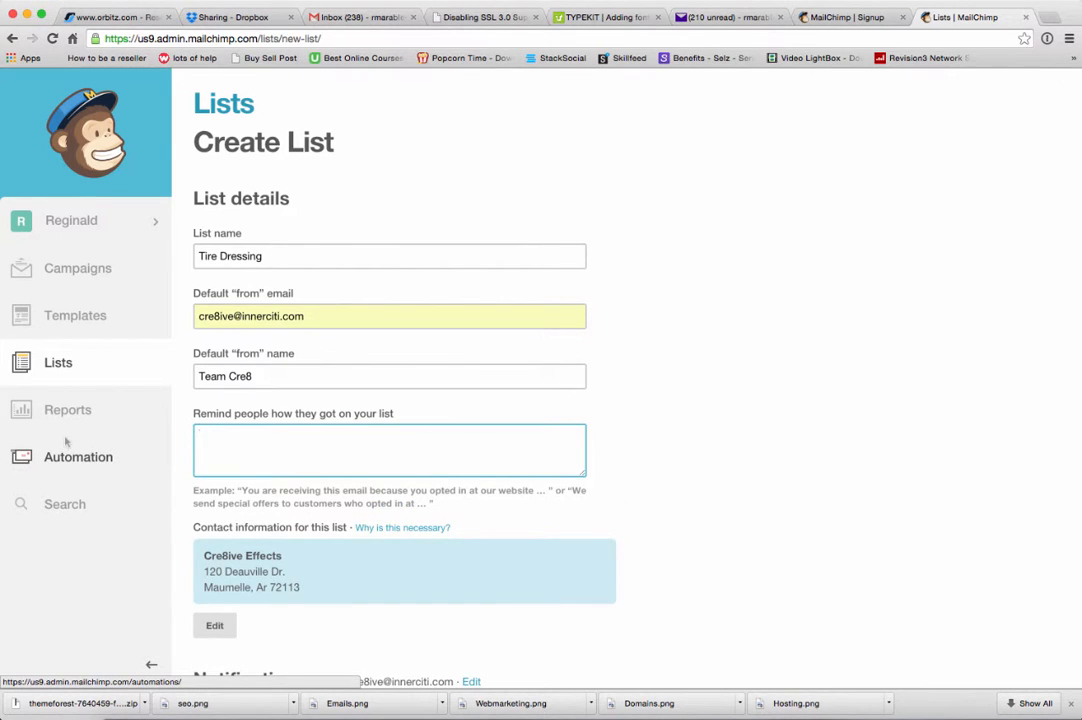
type("Rec")
type("uested ")
type("informati")
type("on ")
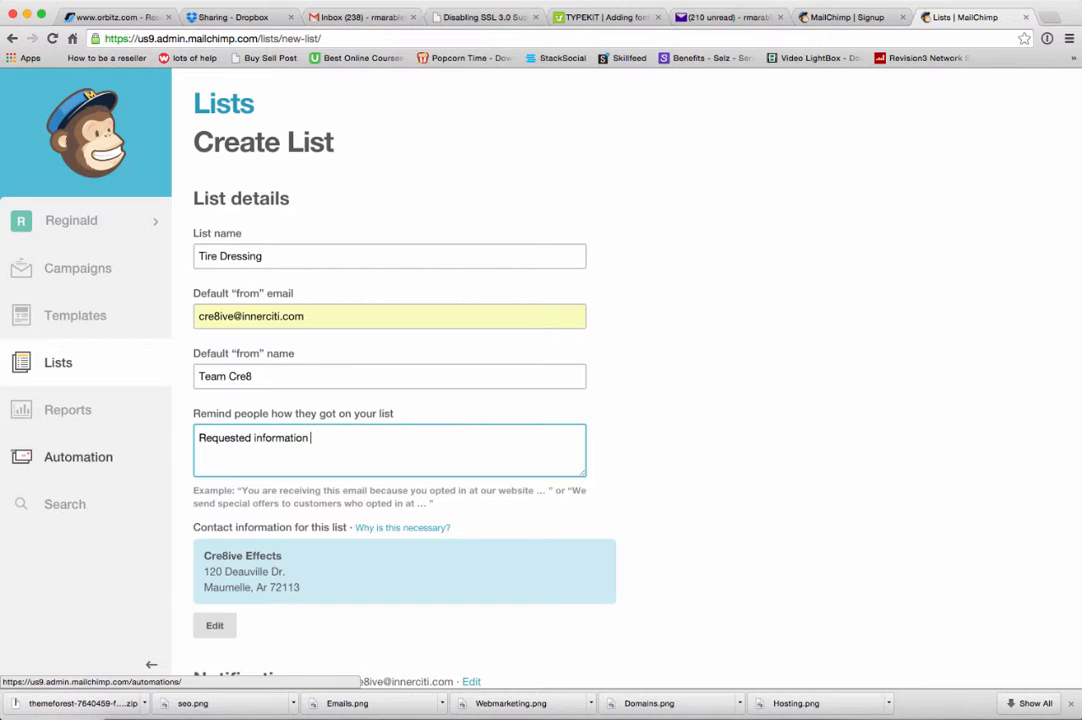
type("about Tiressing")
key("BackSpace")
key("BackSpace")
key("BackSpace")
key("BackSpace")
key("BackSpace")
type("dressing.")
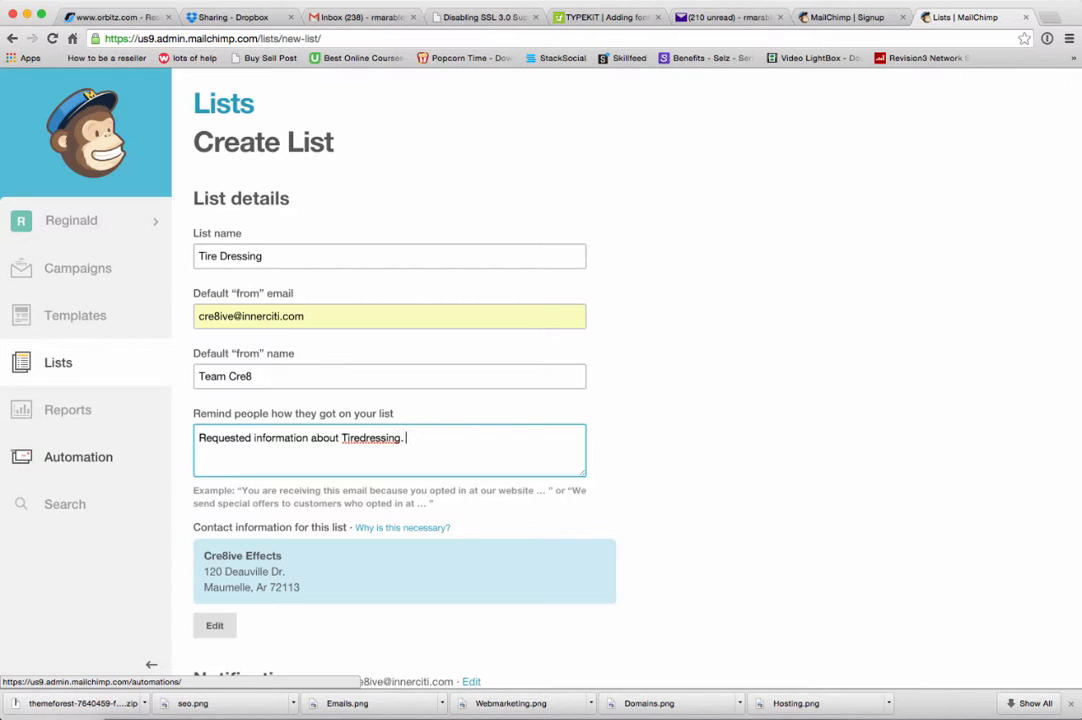
type("  And because you ar")
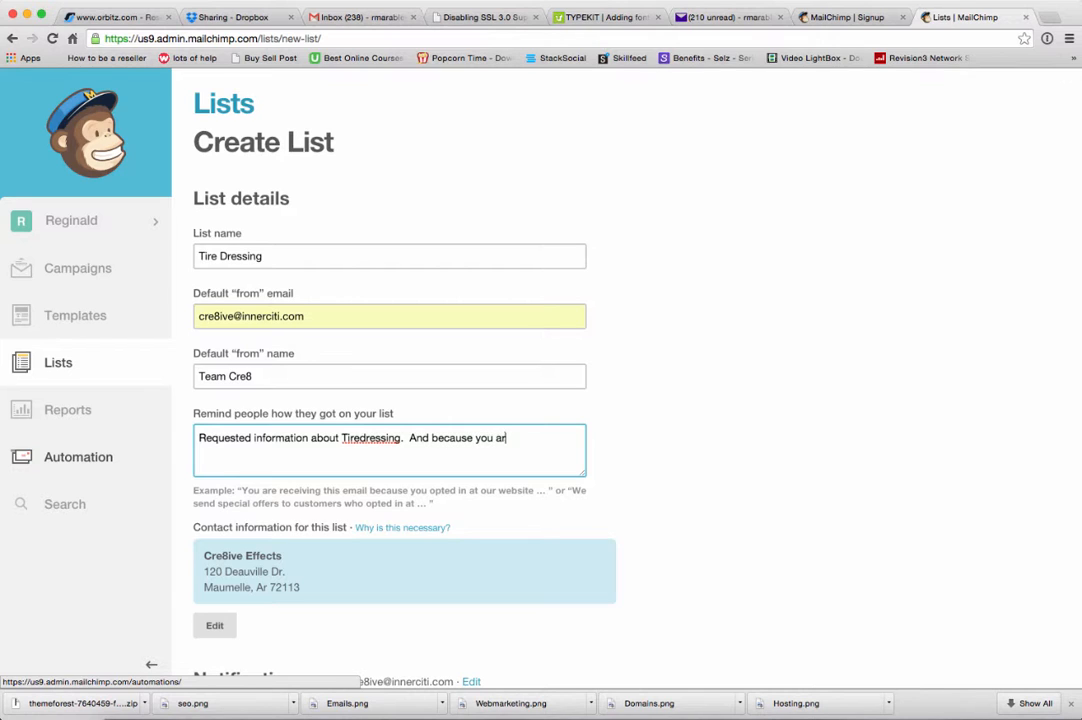
type("e awesome!")
left_click(362, 438)
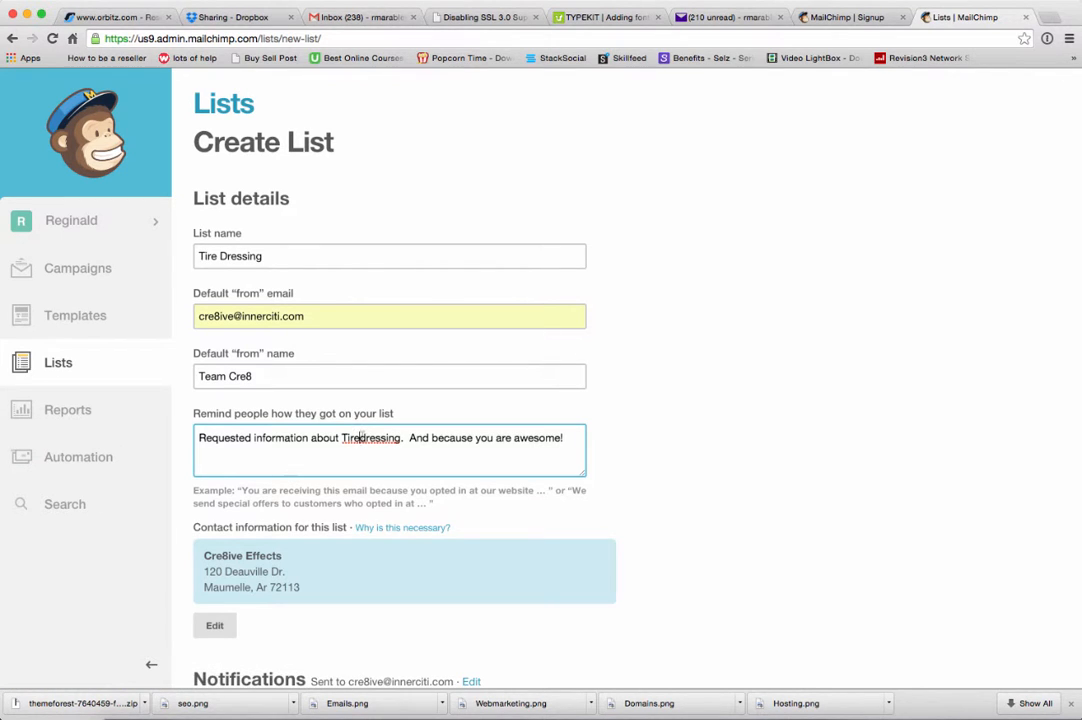
Enable only the daily summary notification for the new list and save the list
scroll(453, 548, "down", 5)
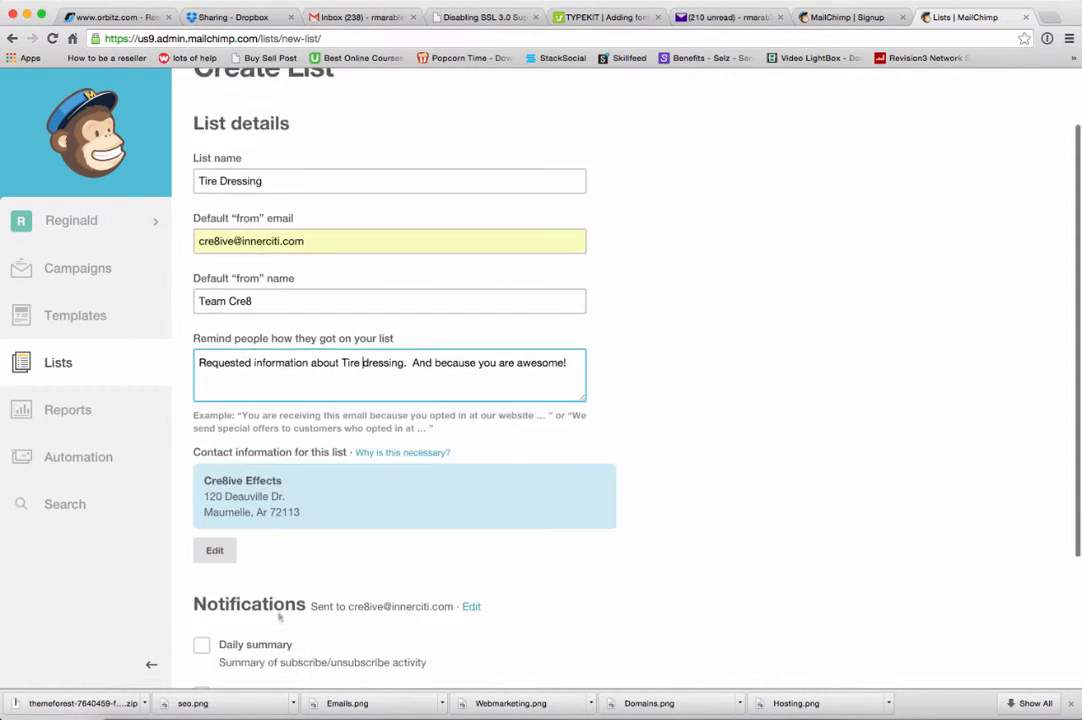
left_click(202, 475)
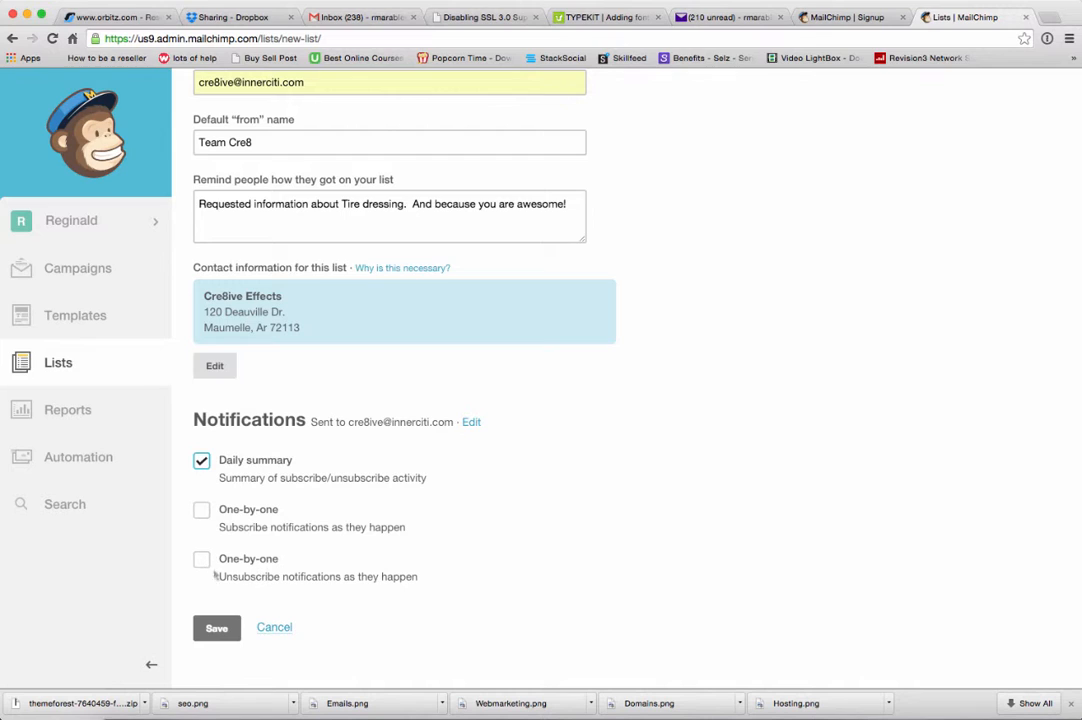
left_click(201, 559)
left_click(201, 510)
left_click(201, 510)
left_click(201, 559)
left_click(217, 629)
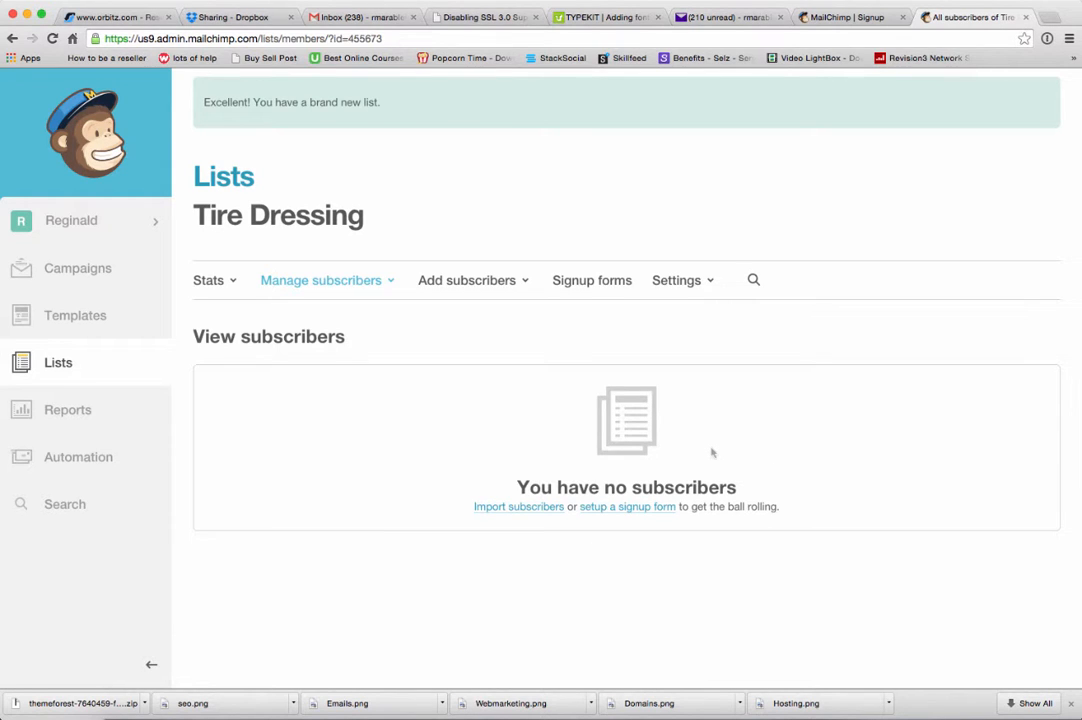
Open the Tire Dressing list's name and defaults settings and select its list ID text
left_click(708, 284)
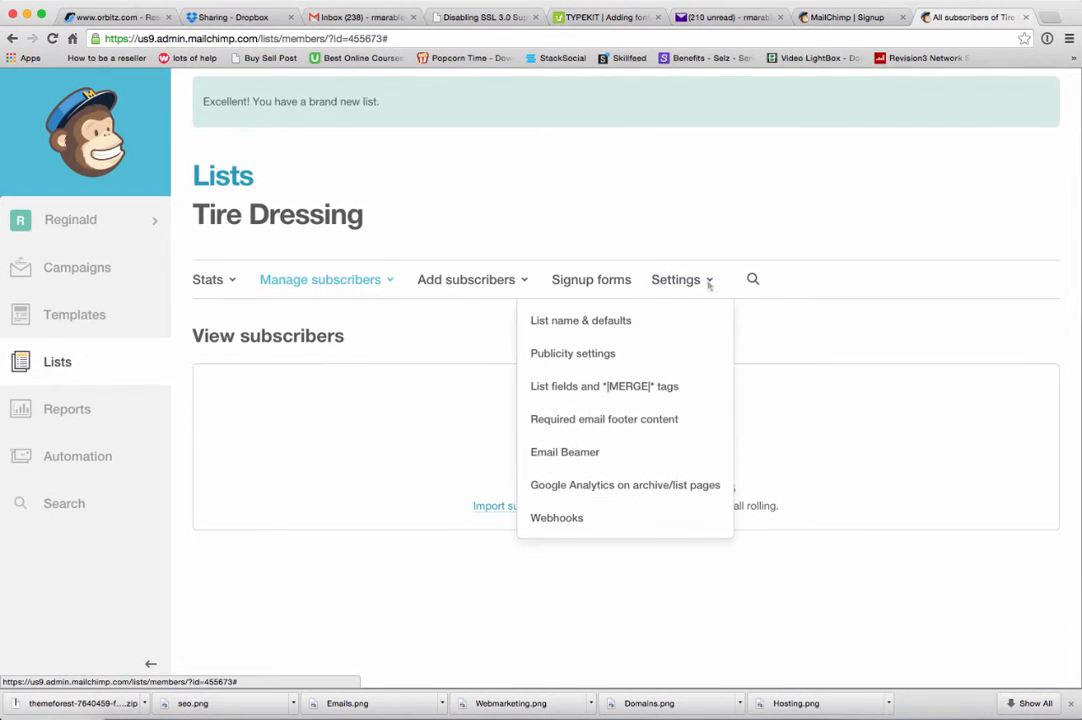
left_click(600, 325)
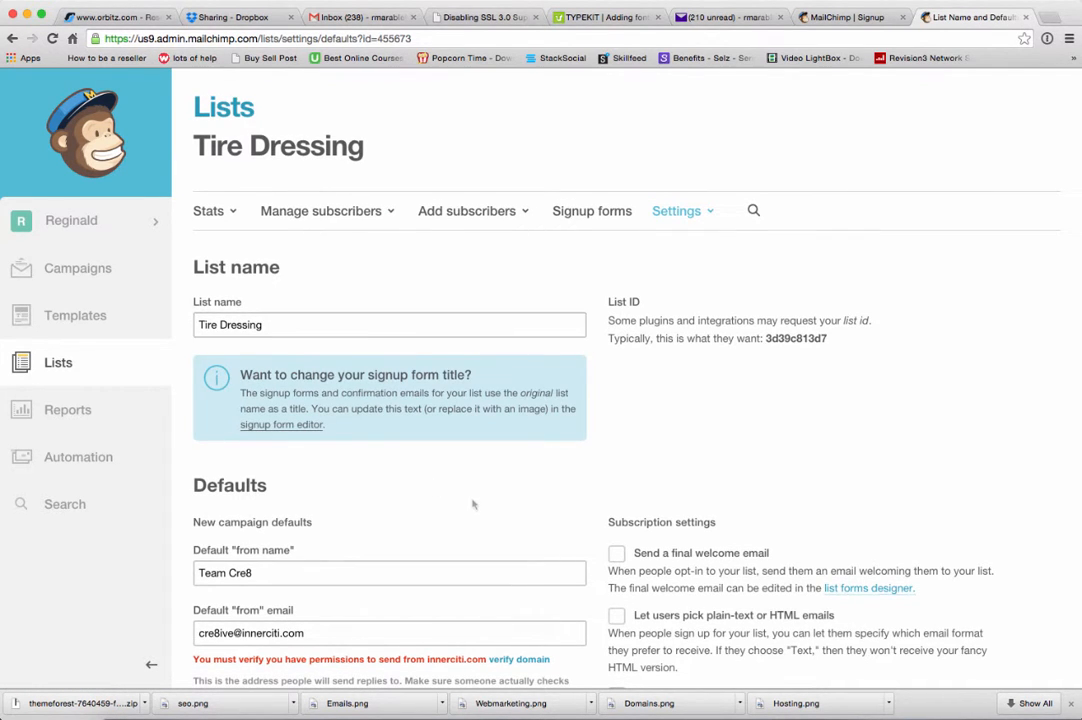
scroll(473, 502, "down", 3)
scroll(662, 484, "up", 2)
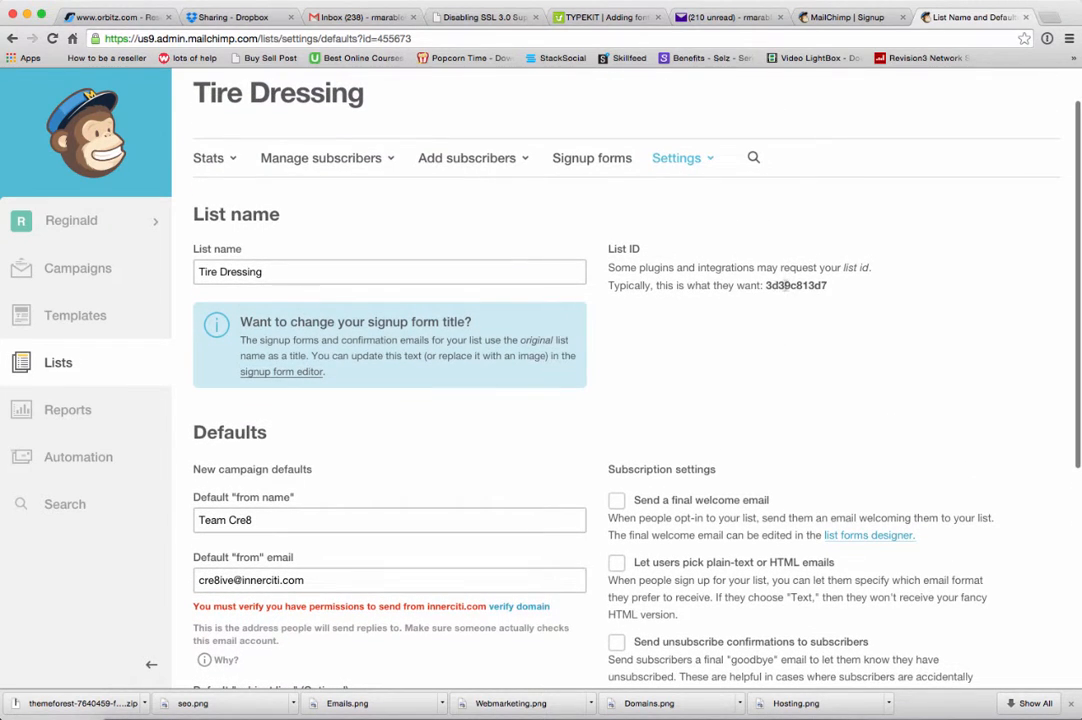
left_click_drag(766, 287, 828, 287)
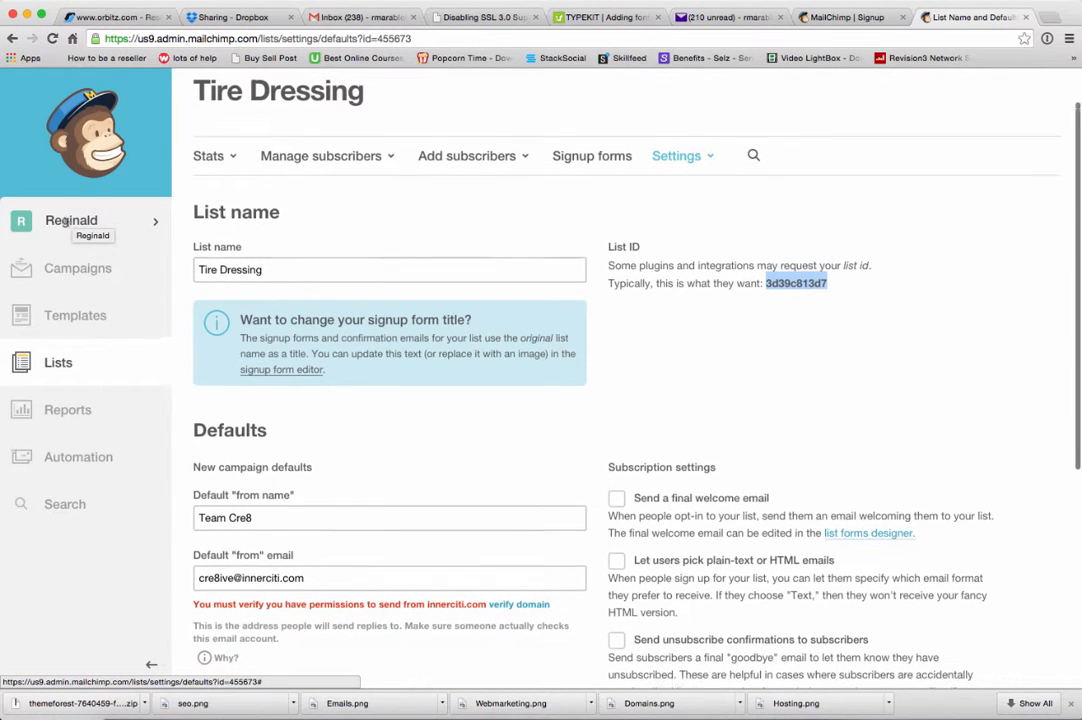
Open the API keys page in the account's extras
left_click(75, 226)
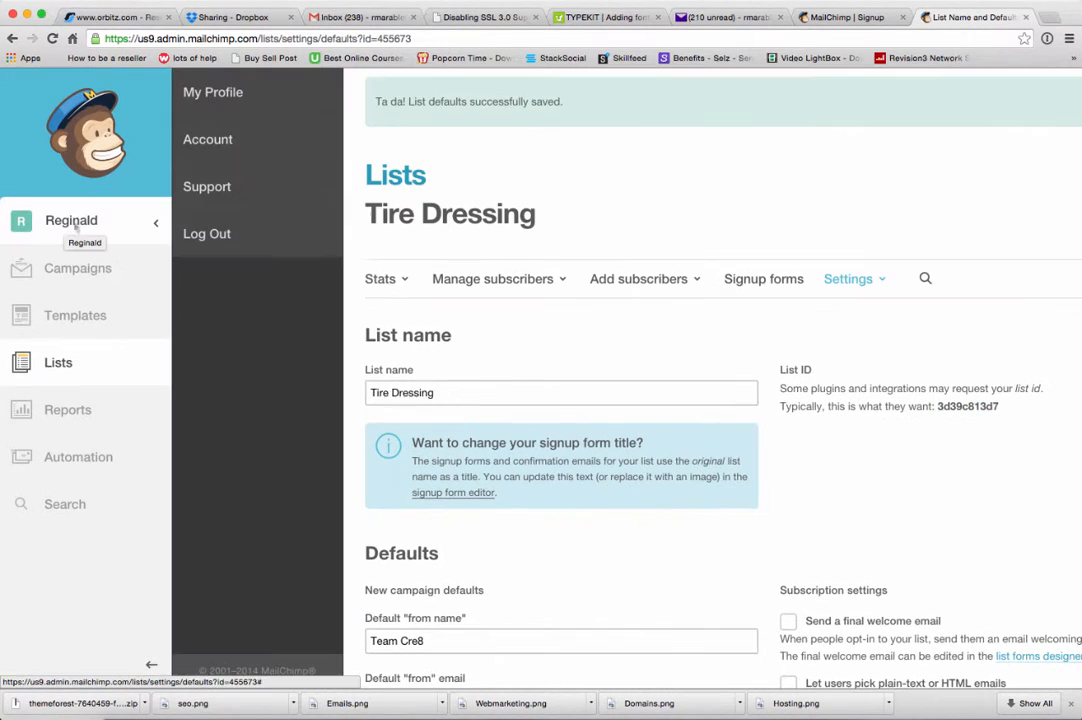
left_click(208, 141)
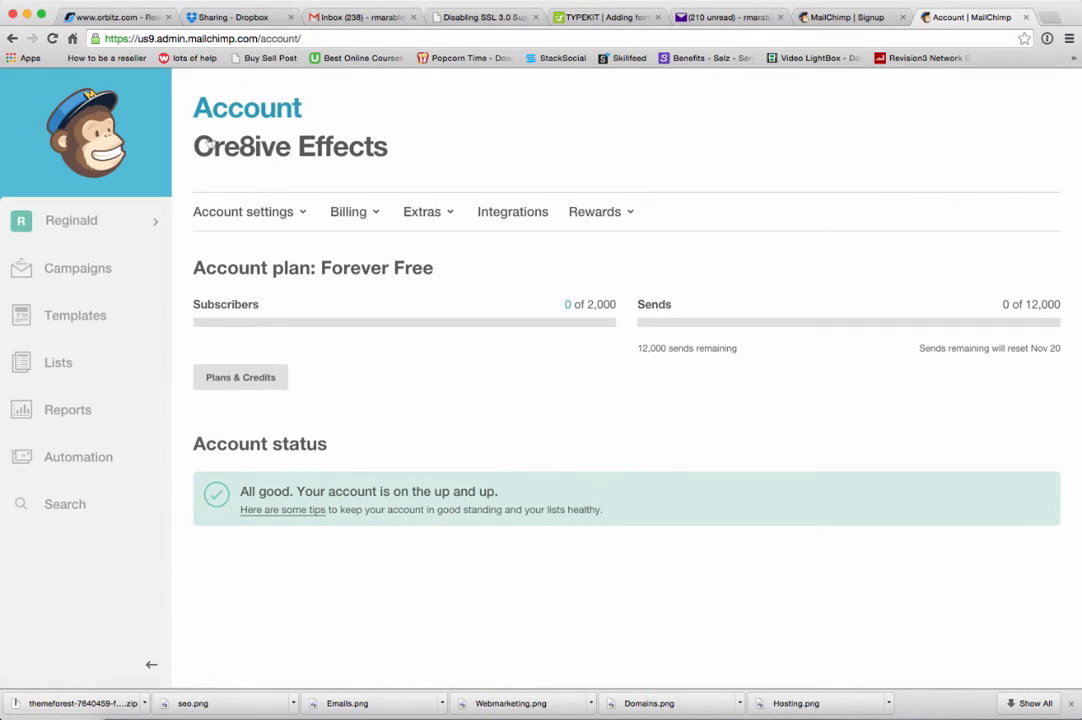
left_click(450, 215)
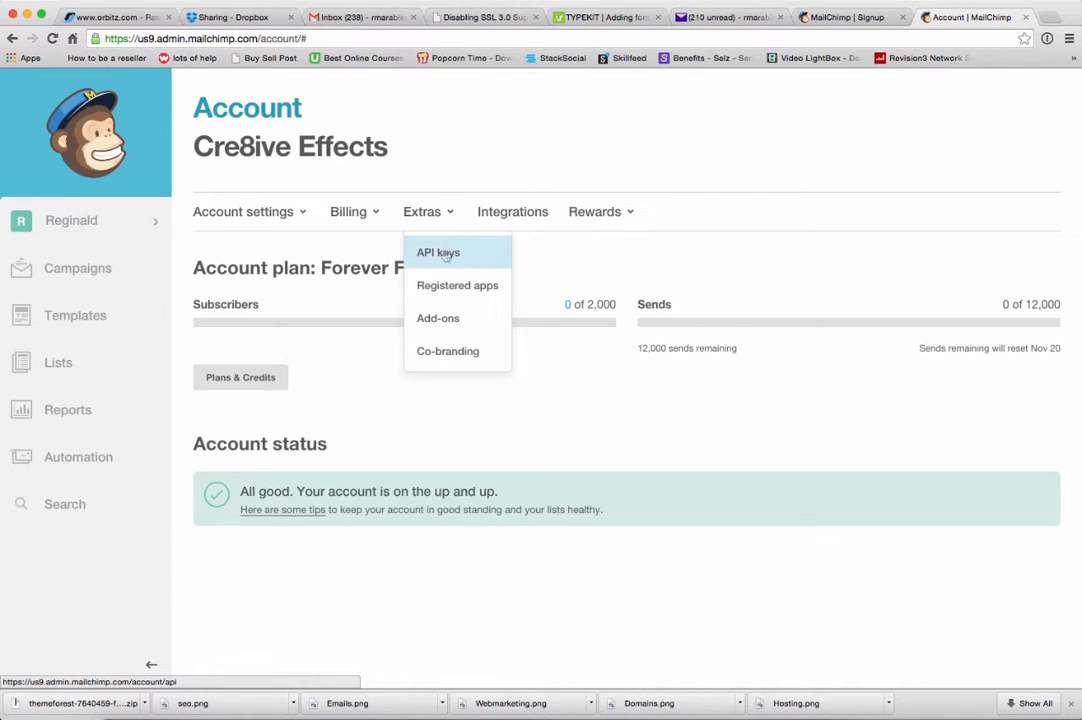
left_click(446, 256)
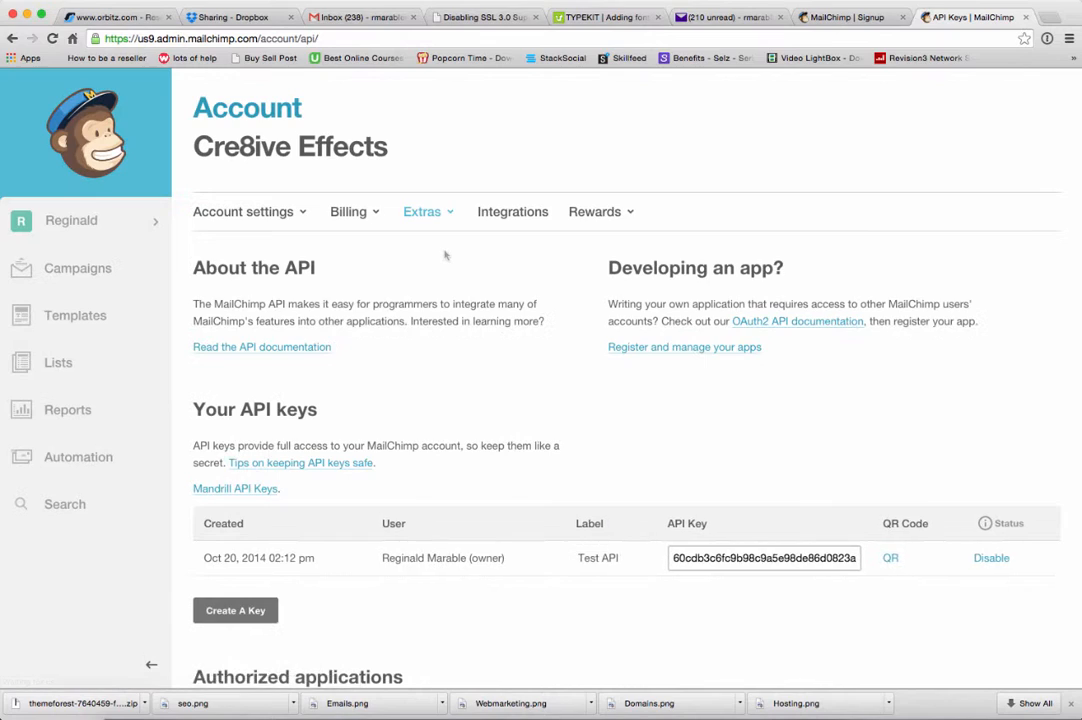
Create a new API key and label it "Test 2 API"
scroll(435, 309, "down", 3)
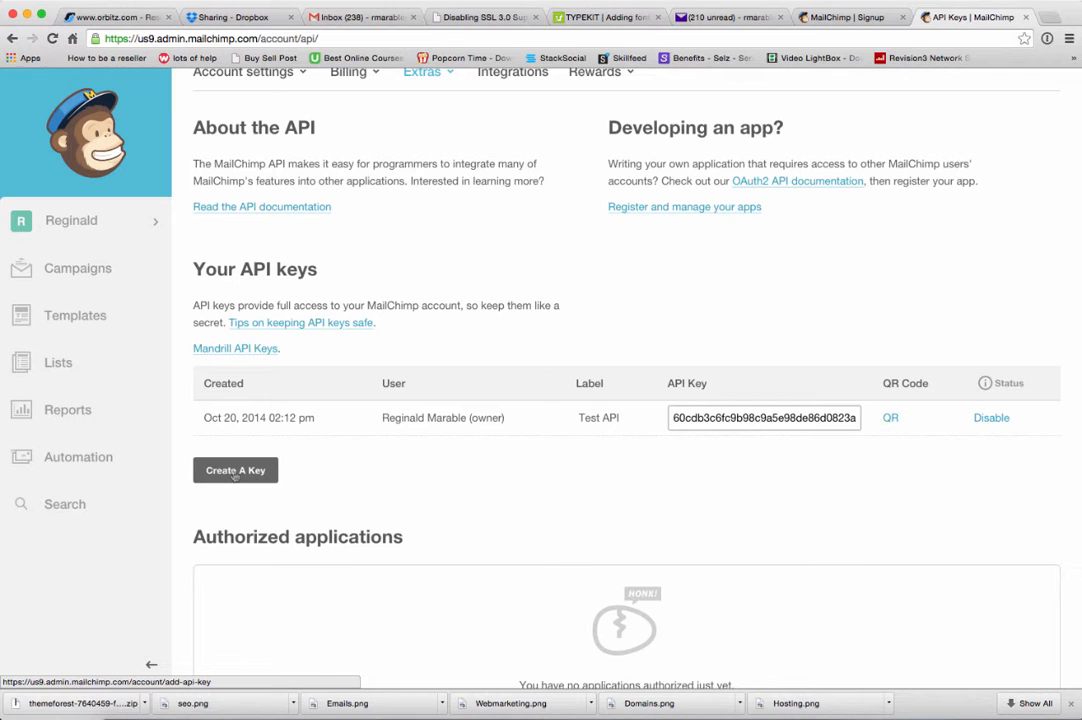
left_click(235, 471)
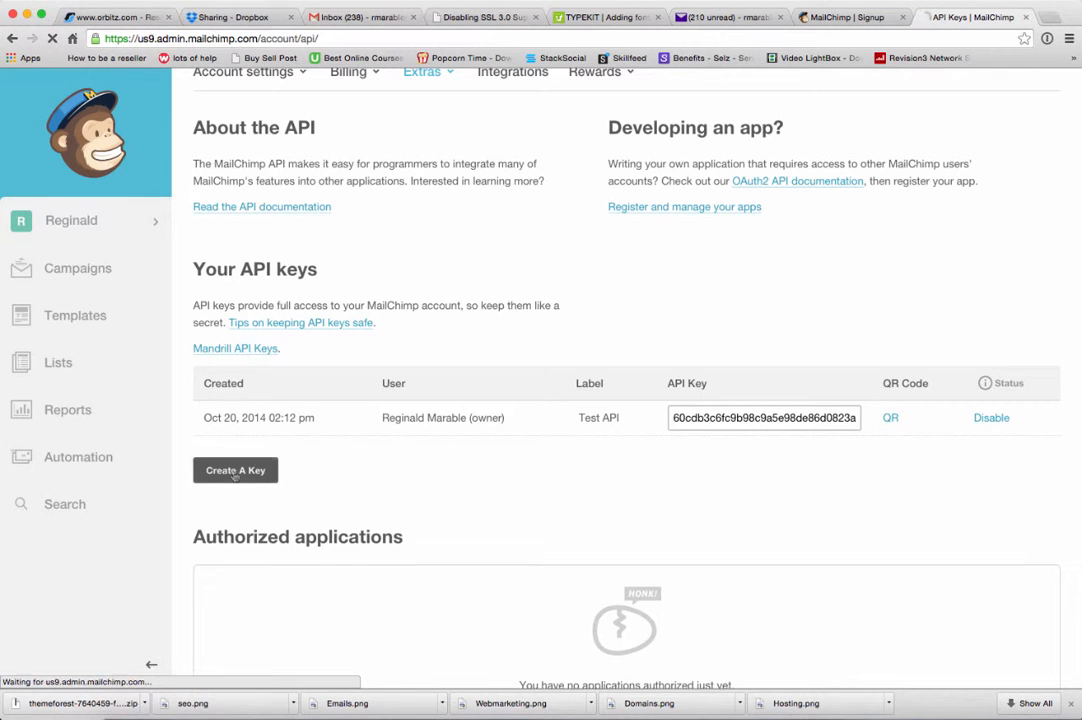
scroll(488, 519, "down", 3)
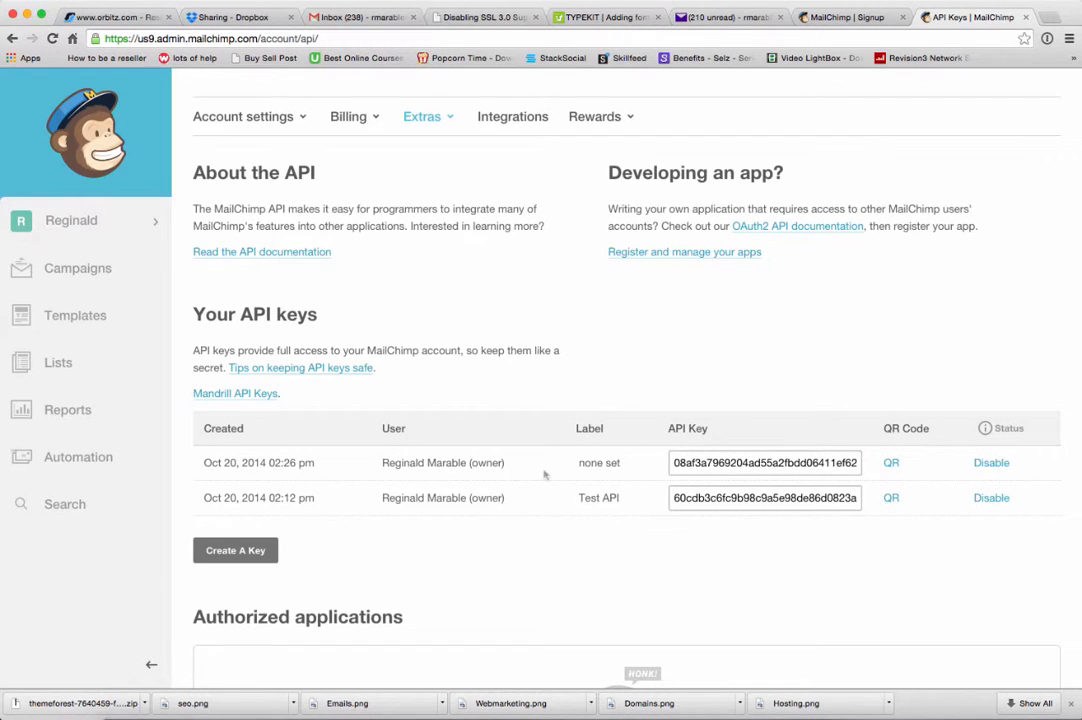
left_click(586, 463)
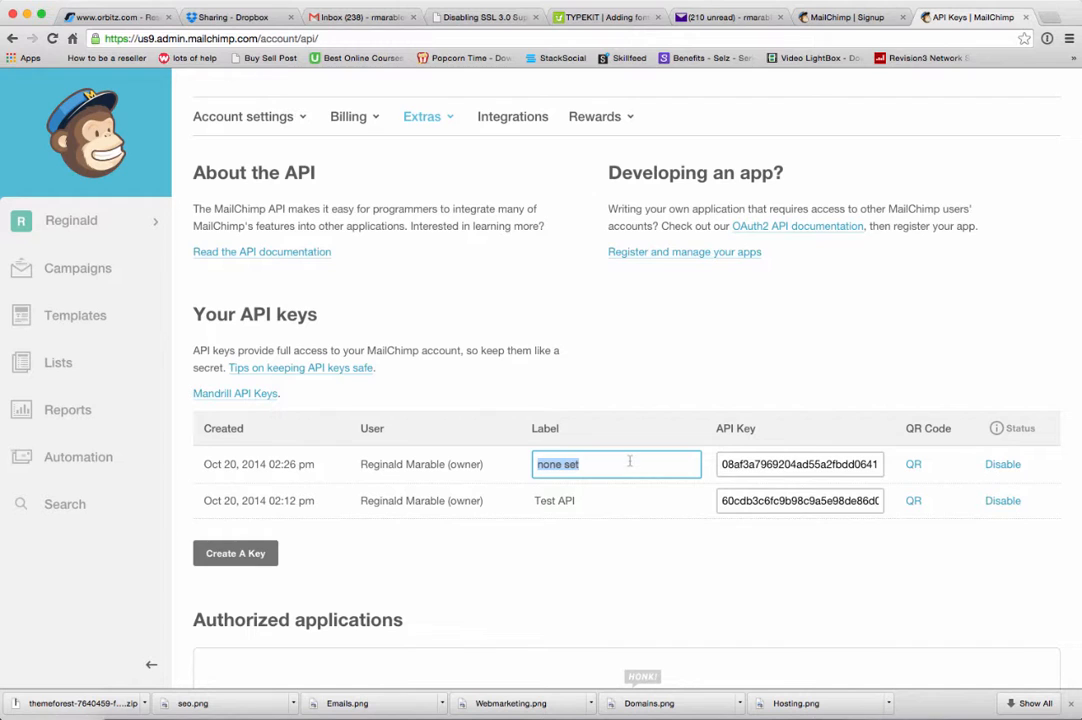
type("Test 2 API")
Copy the full API key of the Test 2 API entry to the clipboard
scroll(690, 455, "down", 2)
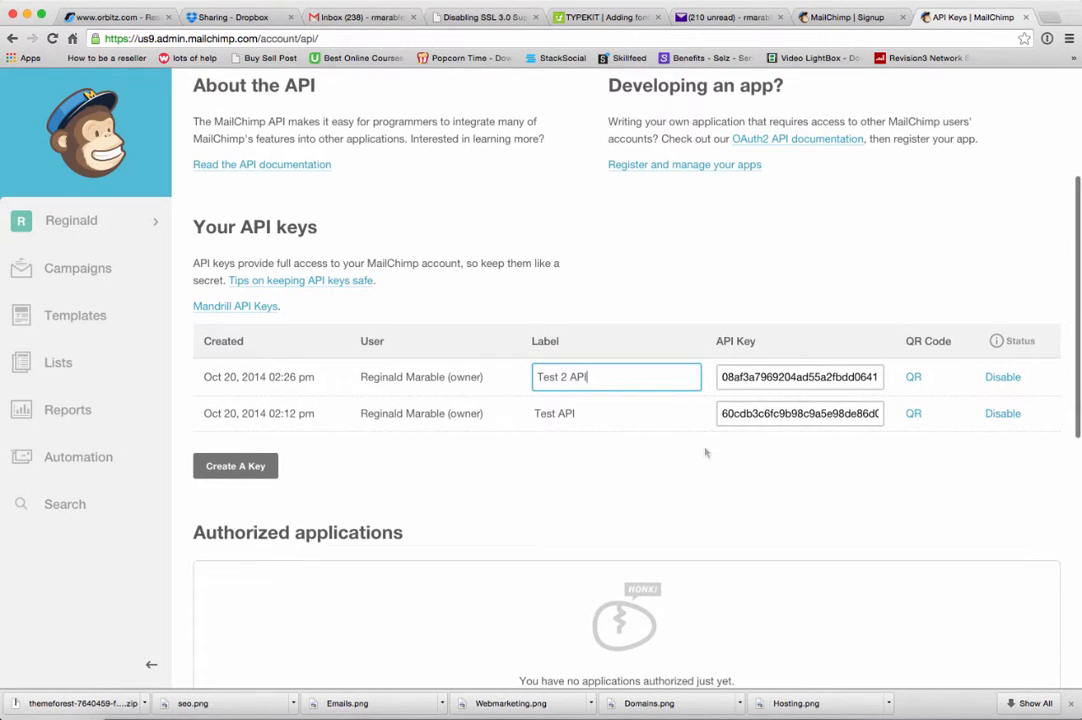
left_click(744, 384)
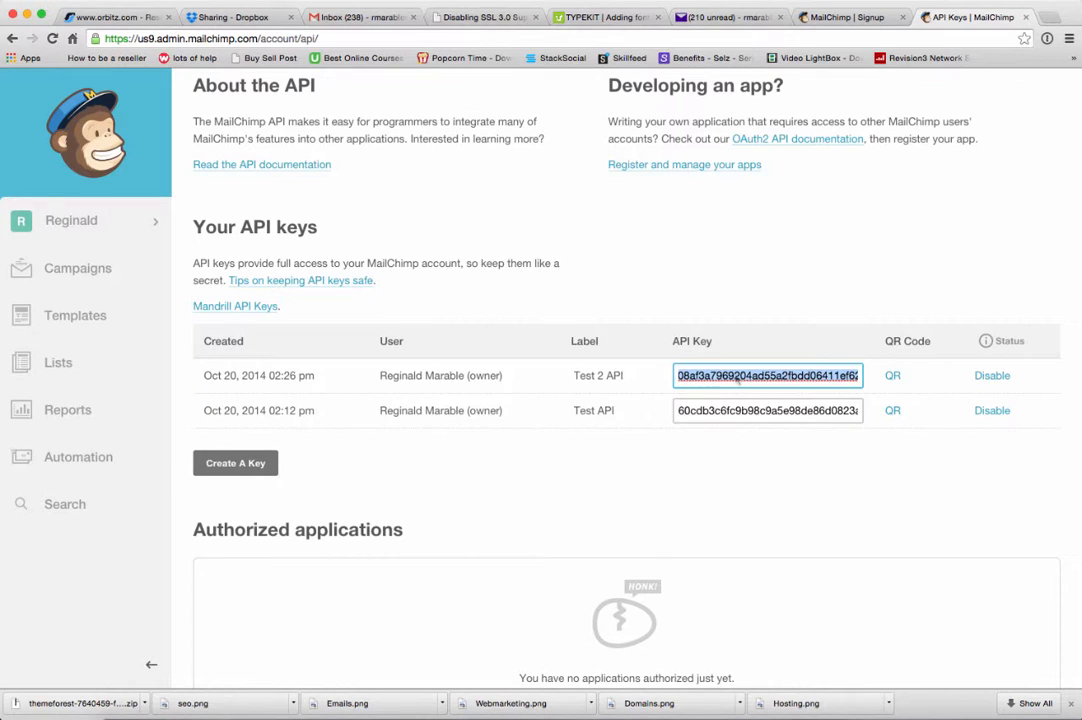
key("super+c")
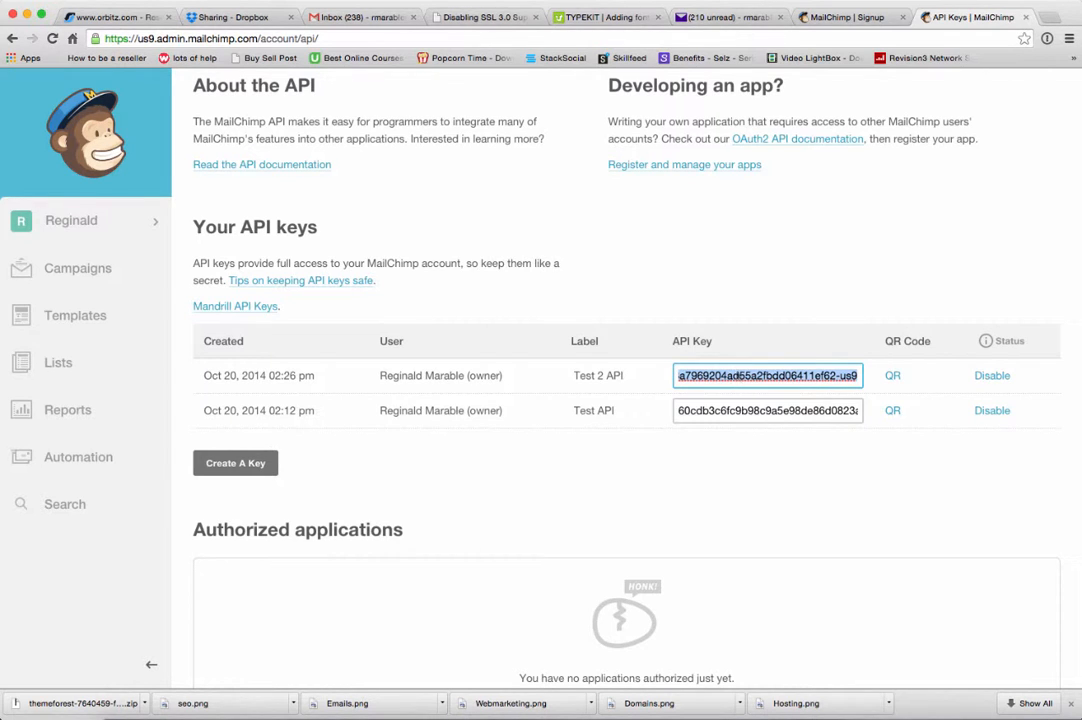
right_click(737, 377)
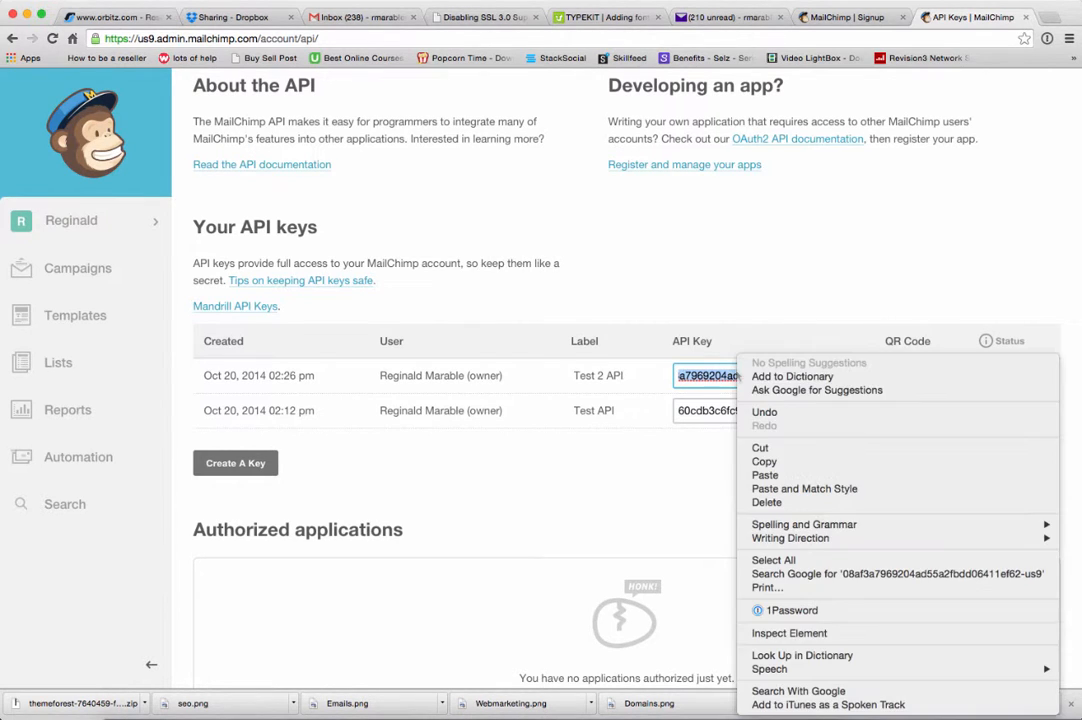
left_click(764, 462)
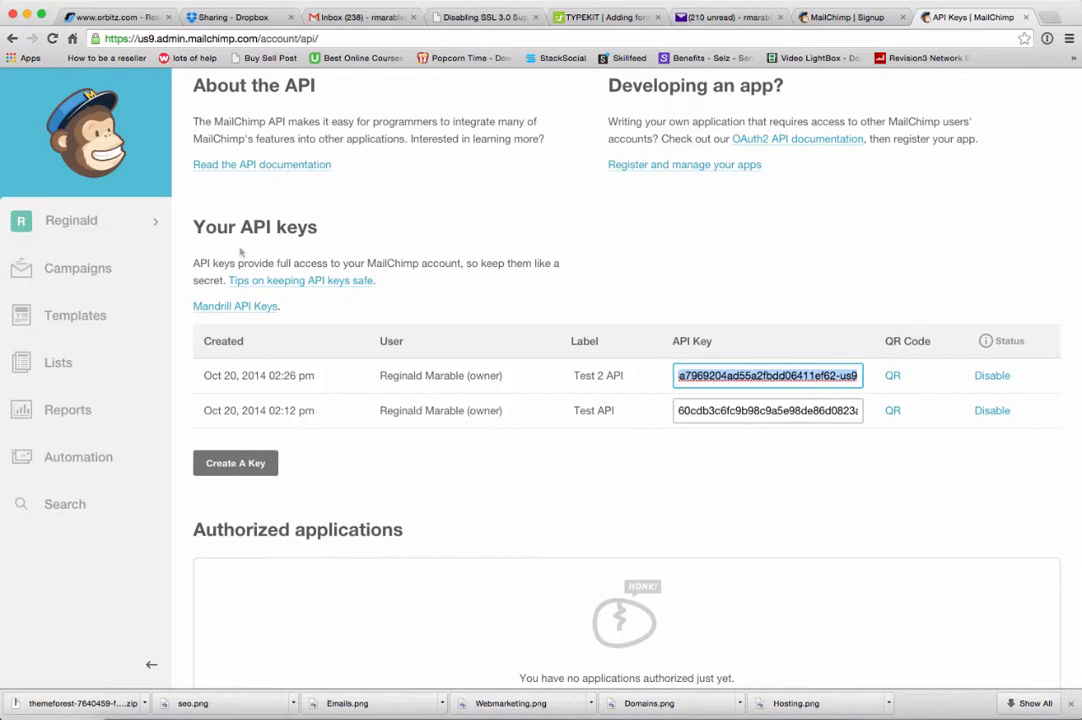